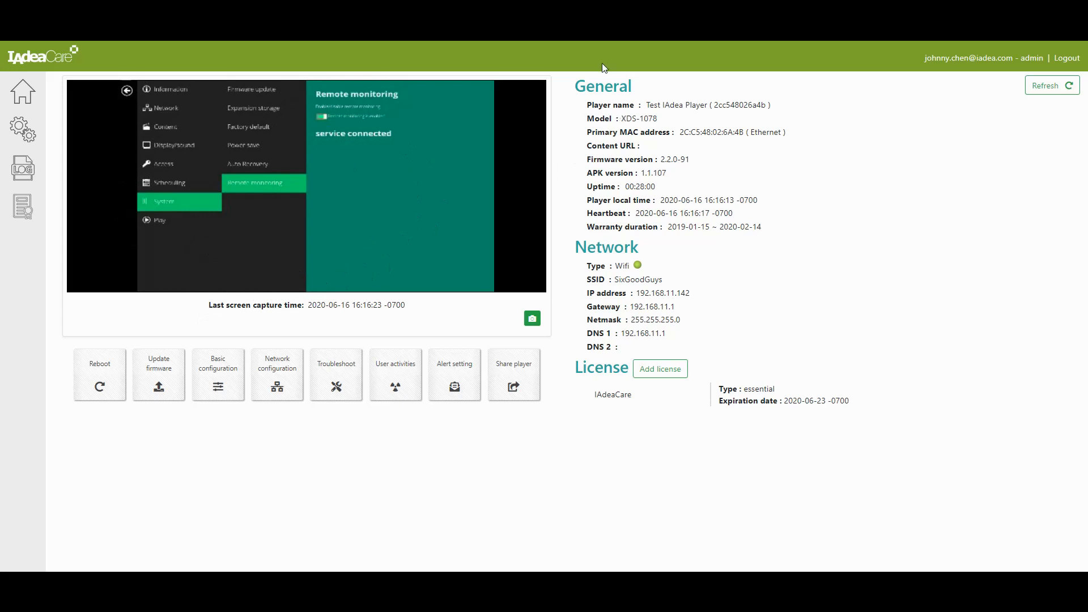
Highlight the player's General, Network and License details, including the IAdeaCare license name.
left_click_drag(581, 80, 790, 223)
left_click_drag(575, 241, 704, 337)
left_click_drag(587, 371, 842, 414)
left_click(842, 414)
left_click_drag(599, 395, 706, 400)
left_click(606, 431)
Reboot Test IAdea Player, confirm with Apply, and close the success notice.
left_click(105, 373)
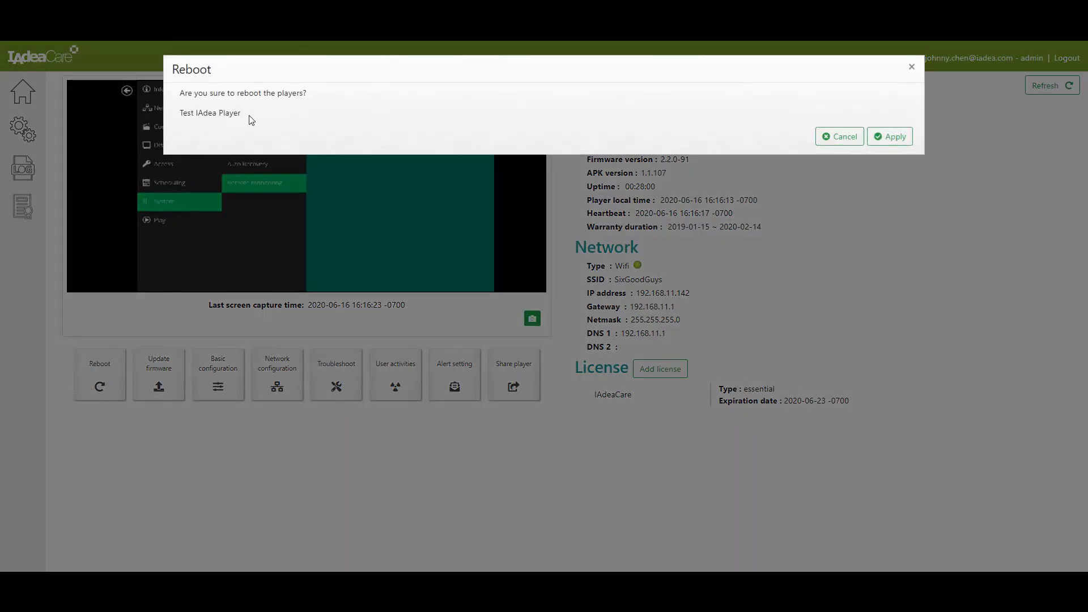
left_click(889, 135)
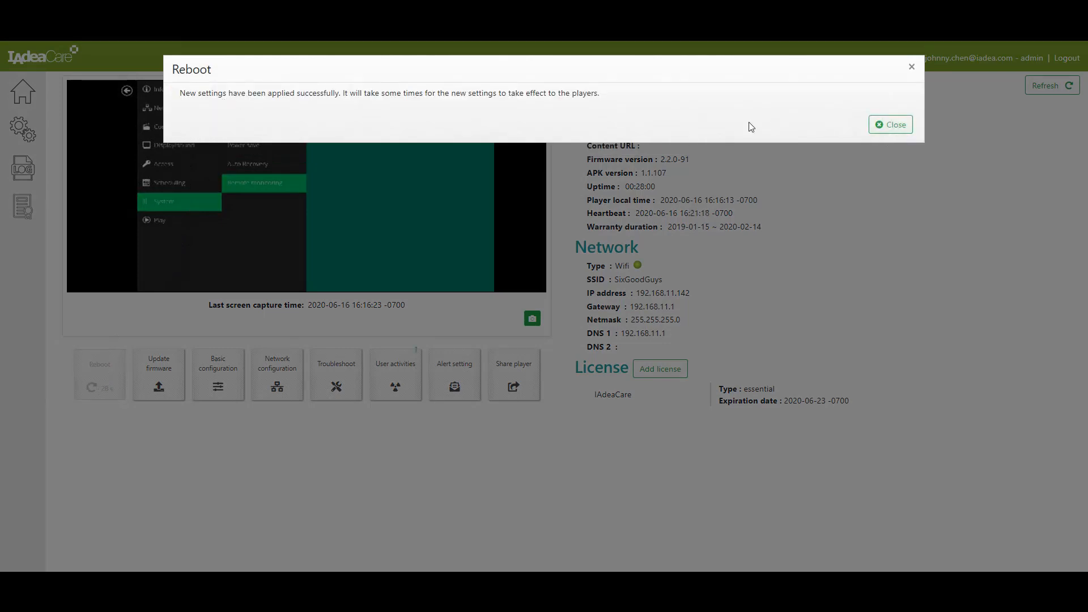
left_click(892, 126)
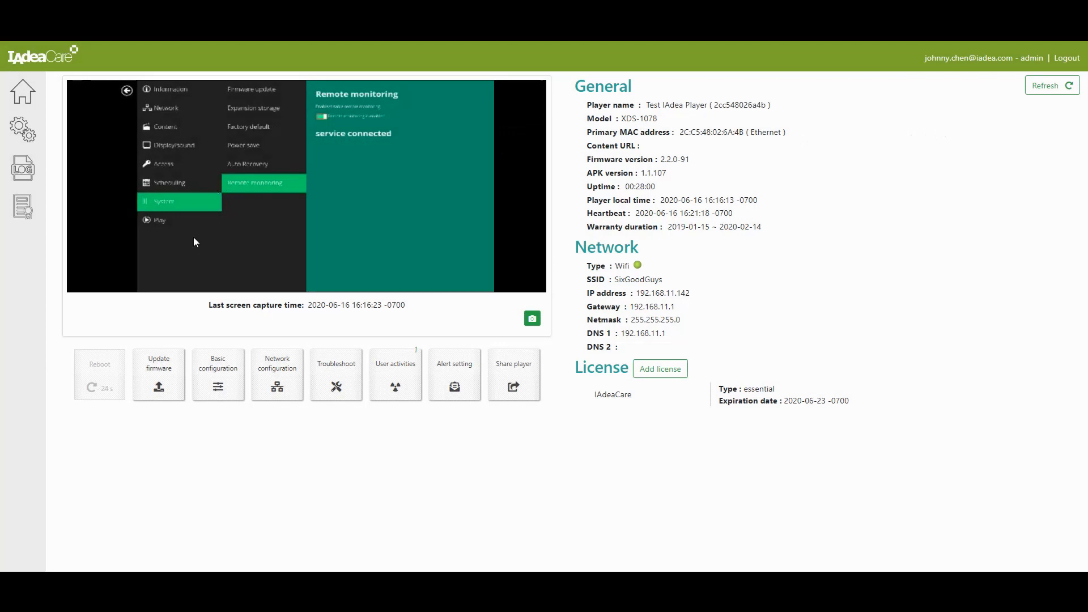
left_click(166, 370)
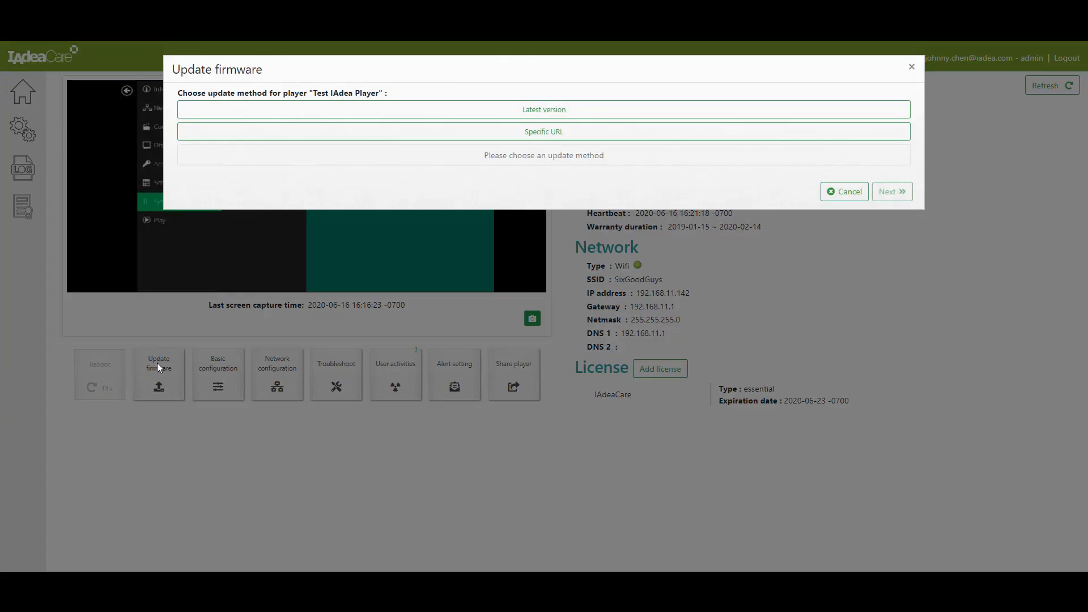
left_click(574, 114)
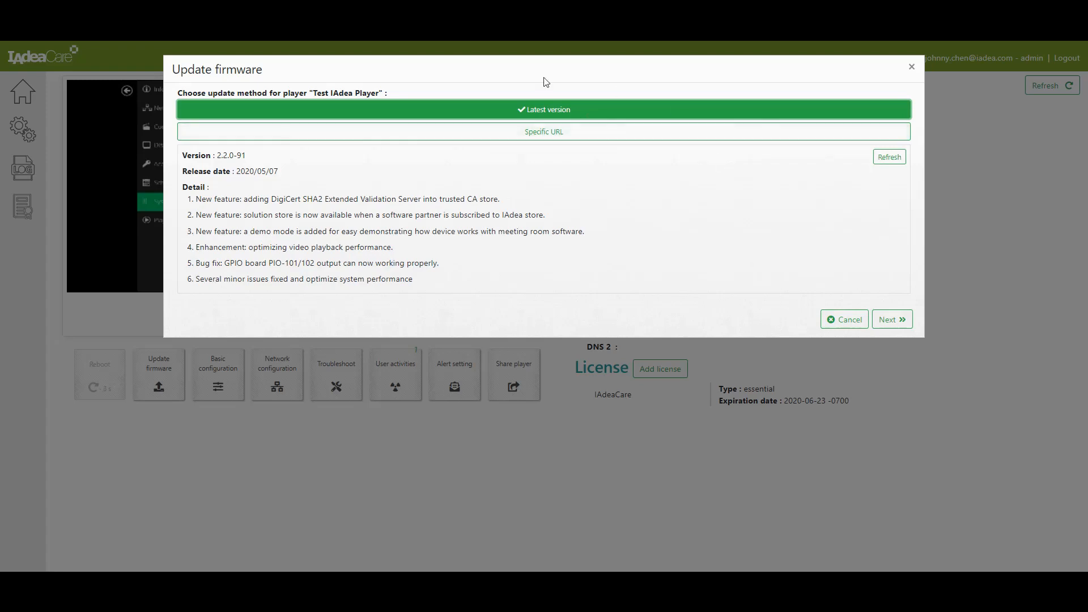
left_click(905, 321)
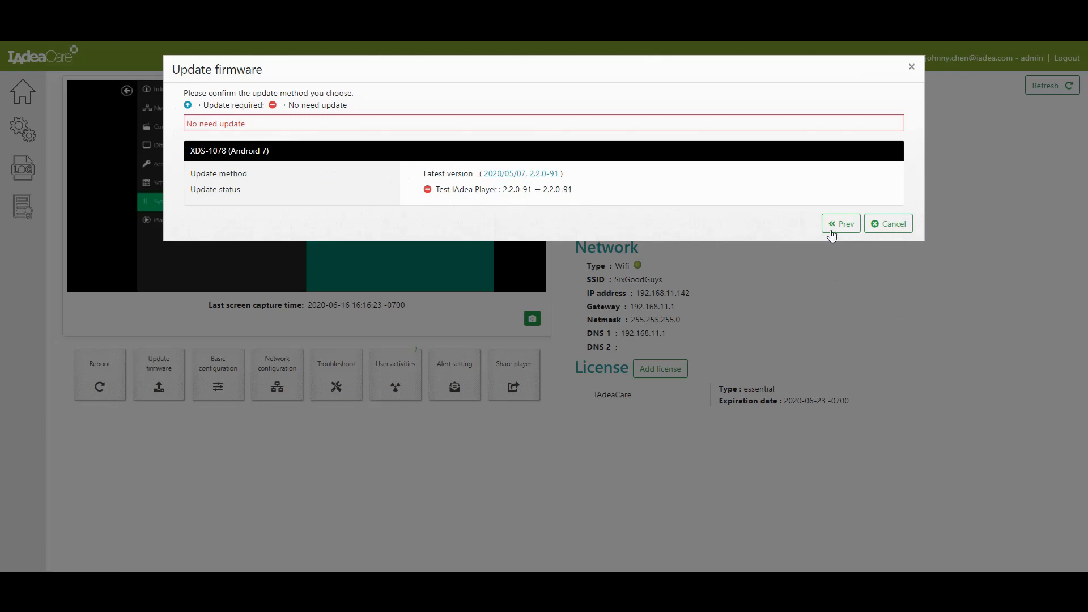
left_click(847, 225)
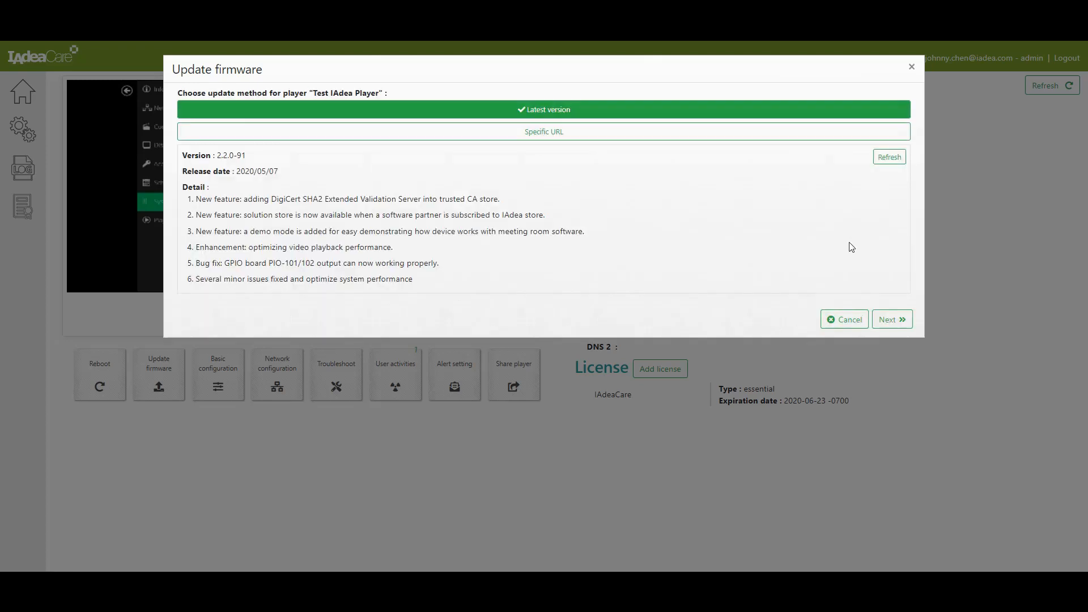
left_click(521, 133)
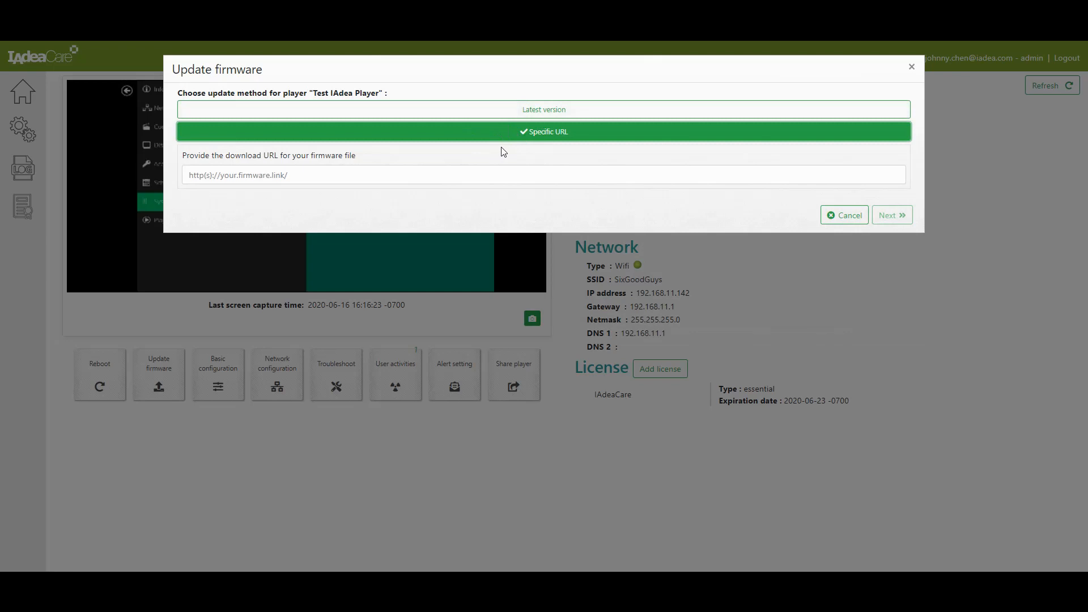
left_click(508, 175)
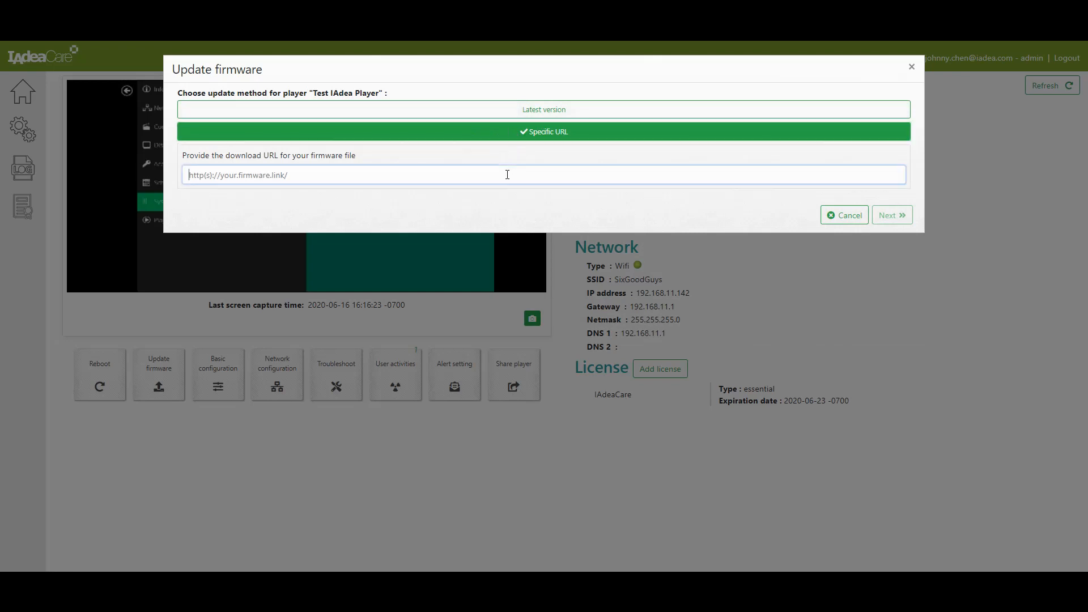
left_click(846, 215)
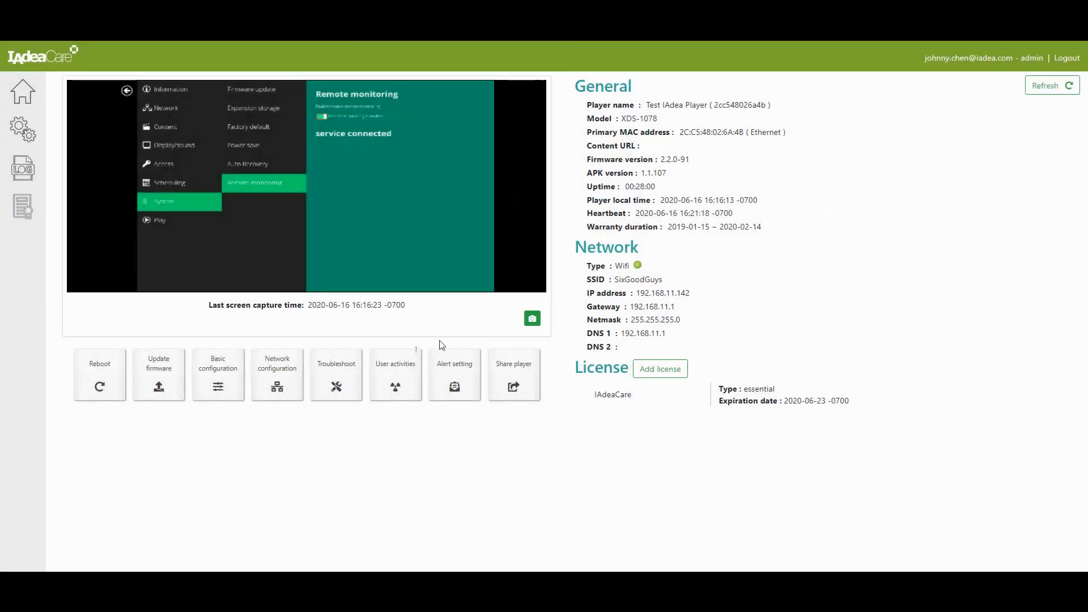
Check Basic configuration's display orientation (kept at 0), time and daily reboot schedule, then cancel unsaved.
left_click(227, 363)
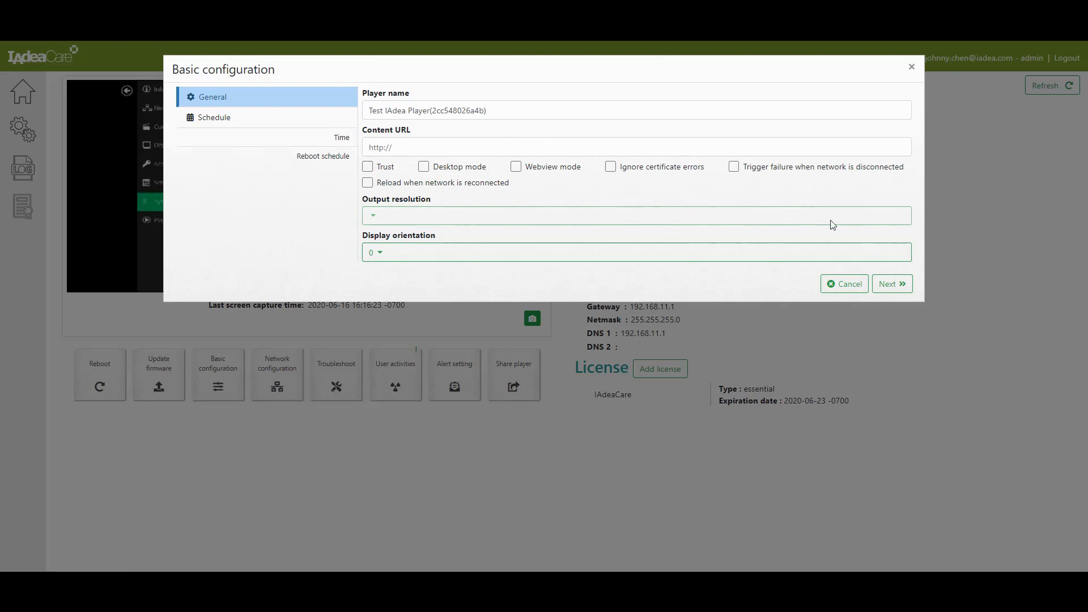
left_click(377, 260)
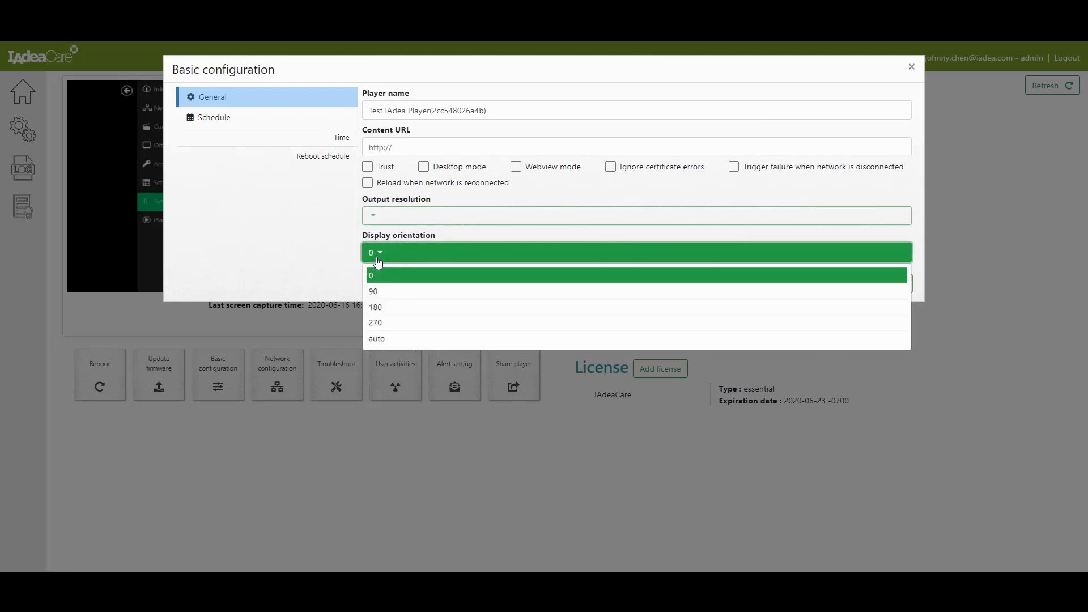
left_click(378, 262)
left_click(215, 122)
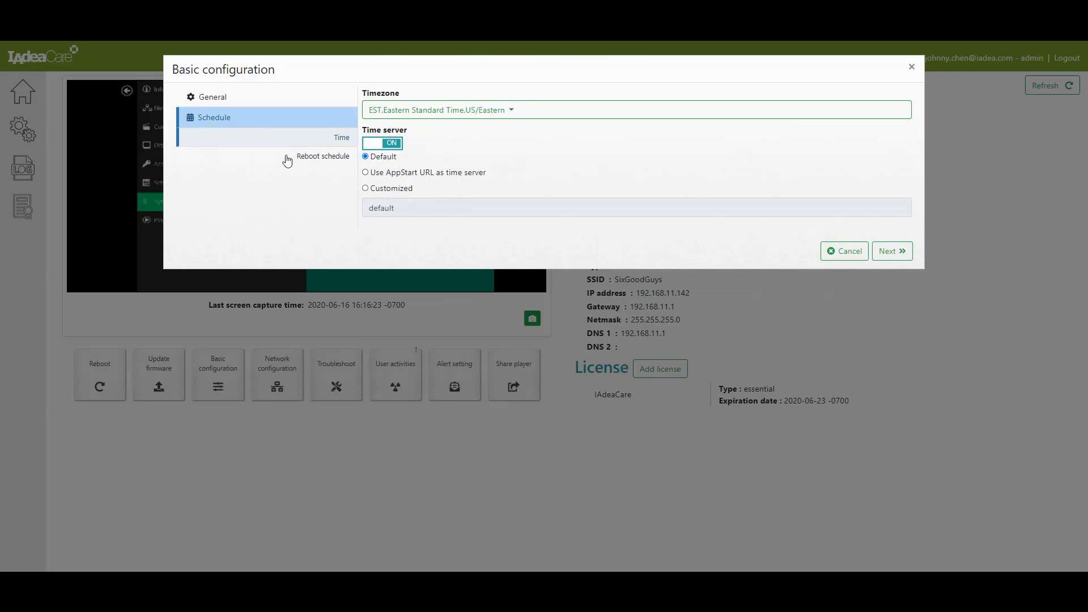
left_click(306, 160)
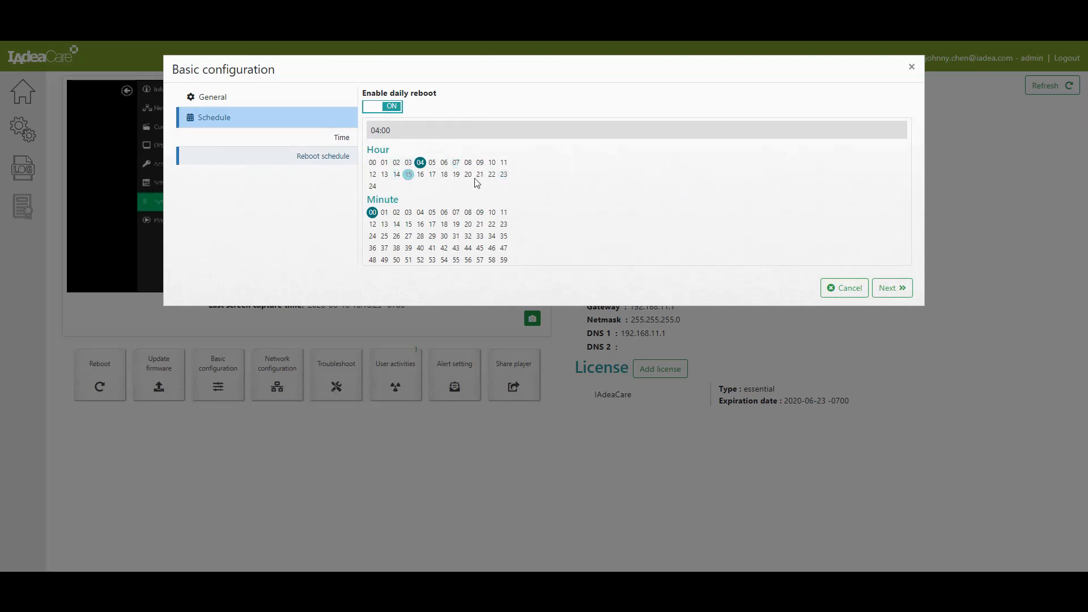
left_click(858, 288)
left_click(277, 388)
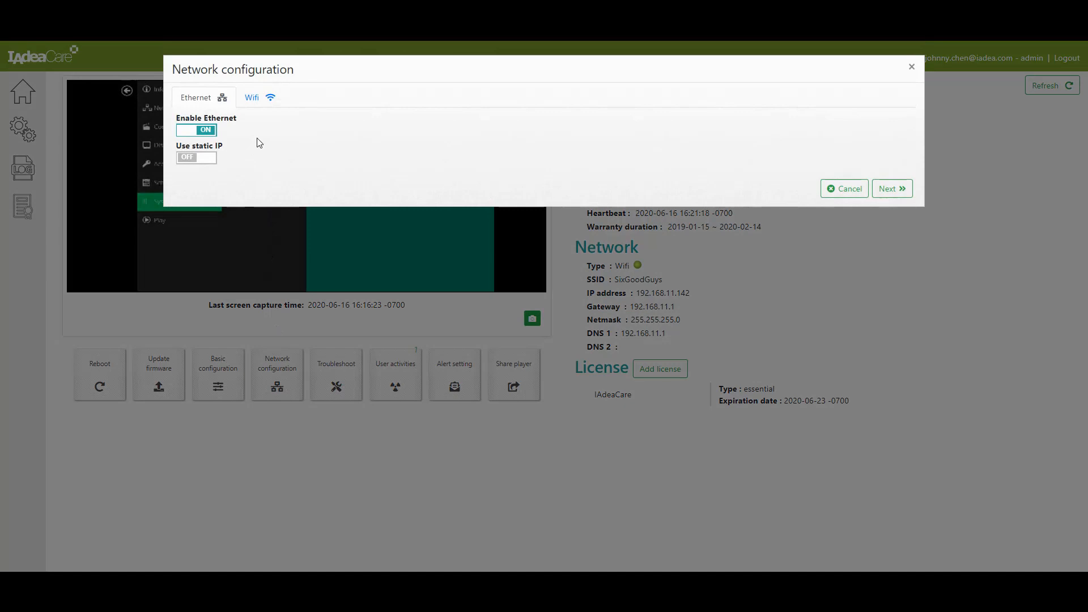
Inspect the Wifi SSID list and Ethernet settings, then cancel Network configuration unchanged.
left_click(259, 99)
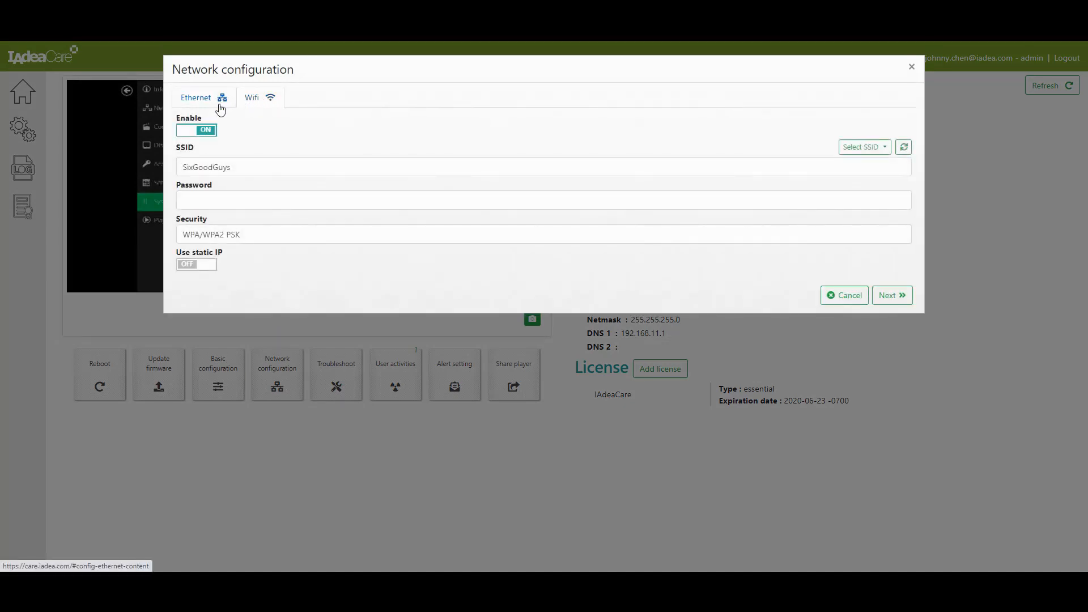
left_click(852, 149)
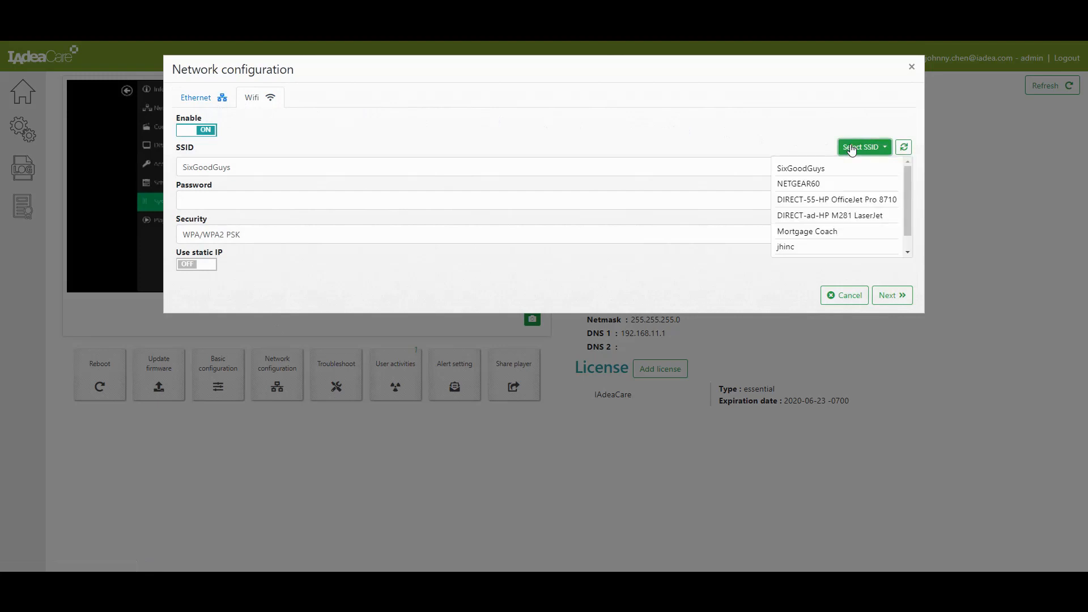
left_click(852, 148)
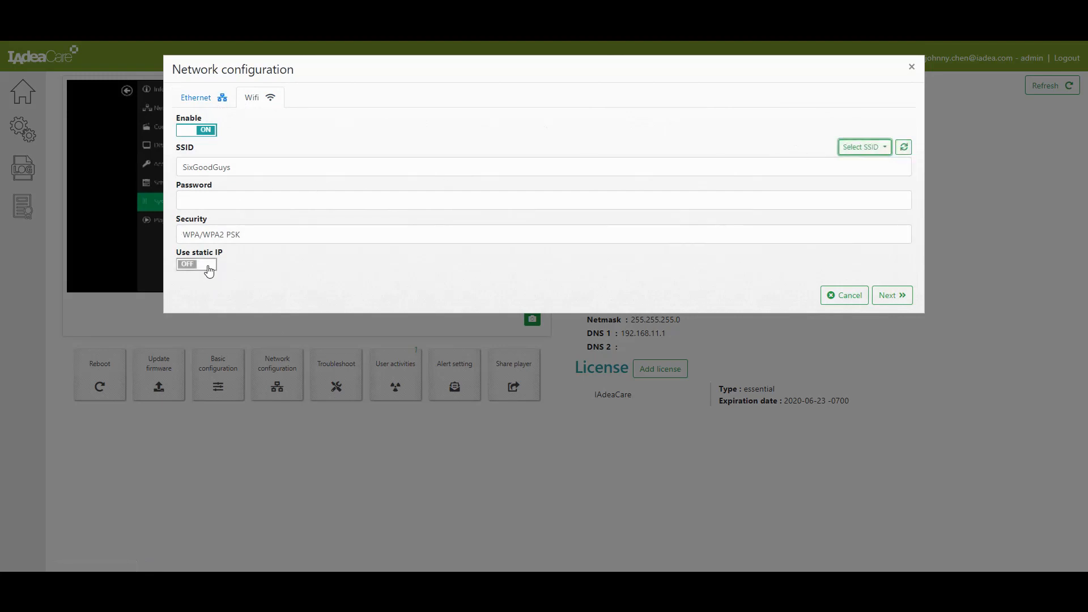
left_click(219, 98)
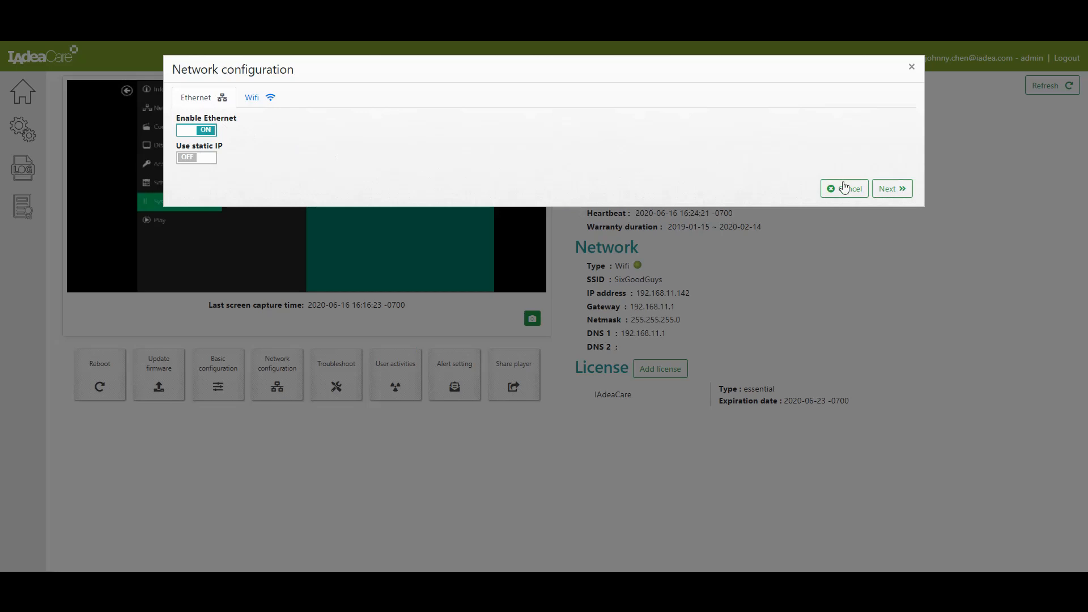
left_click(847, 189)
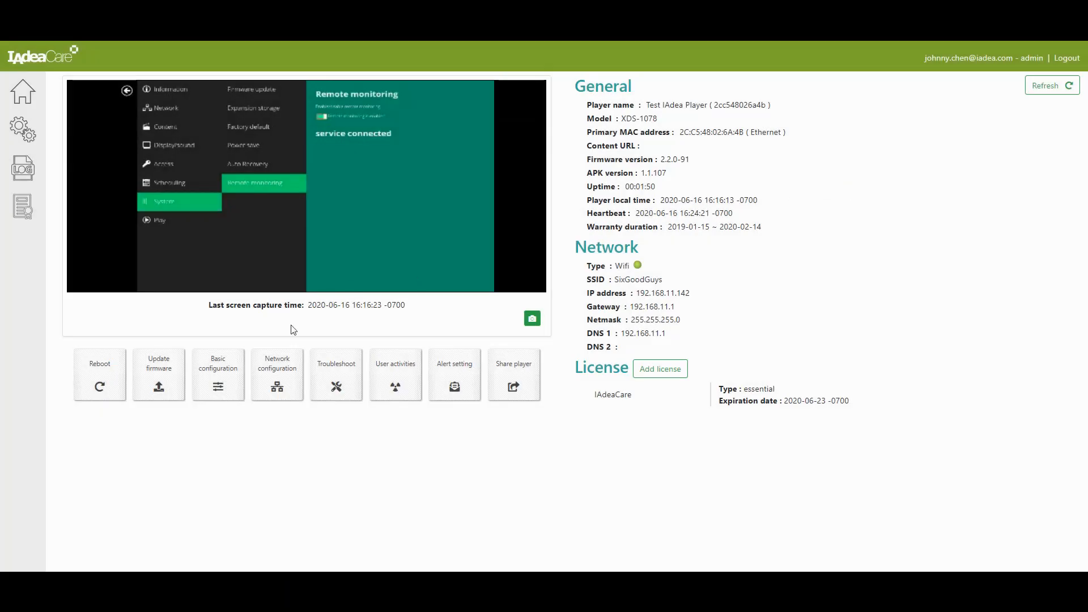
Start a troubleshoot ticket titled 'Troubleshoot Player Fail' described as 'Player reboots every 10 mins'.
left_click(333, 377)
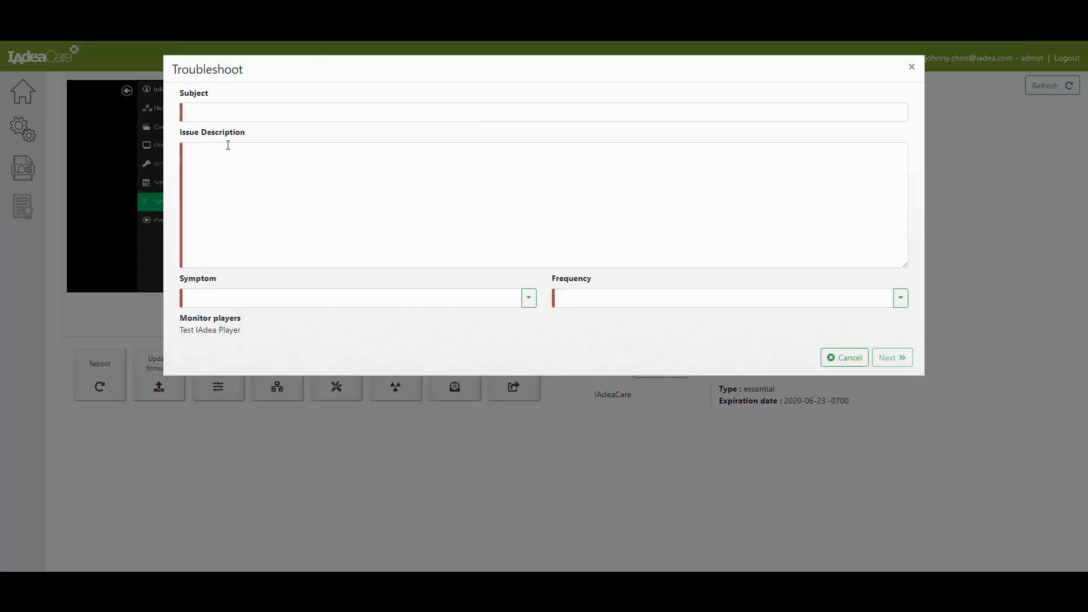
left_click(317, 106)
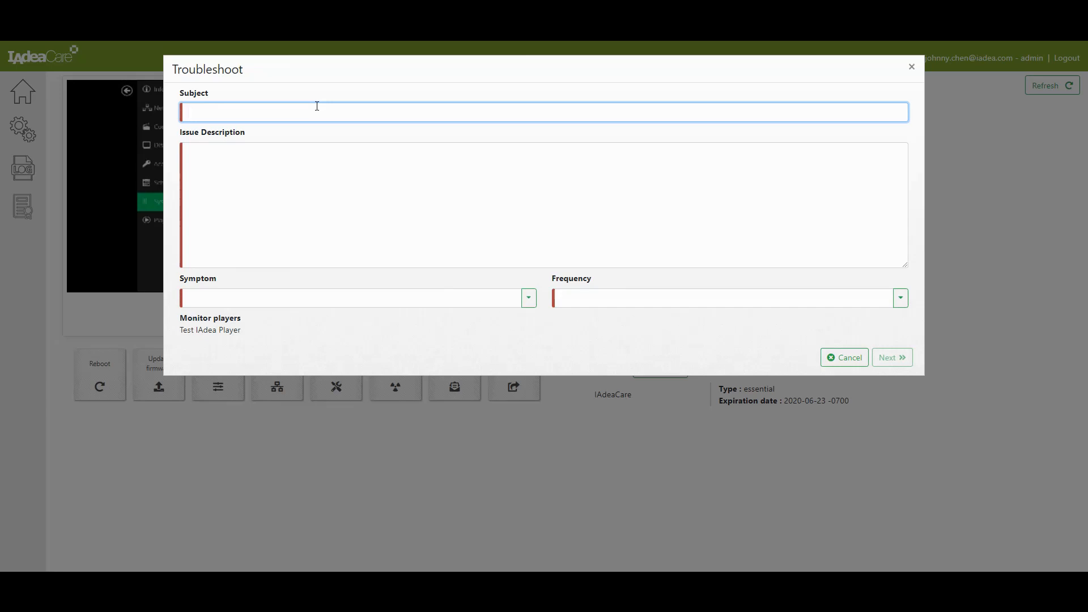
type("Troubleshoot Player Fail")
key("Tab")
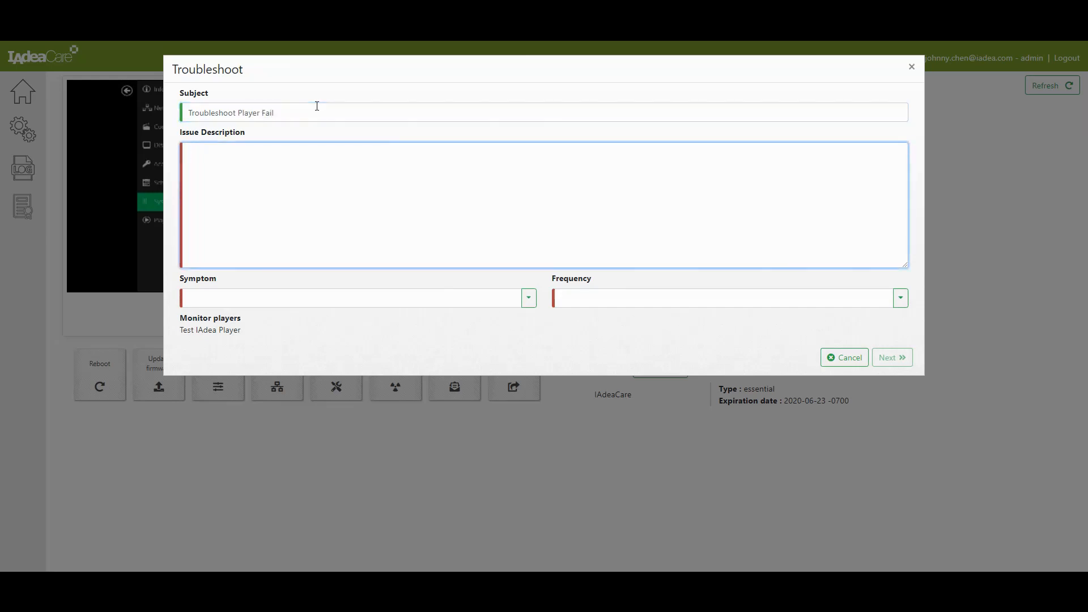
type("Player reboots every 10 mins")
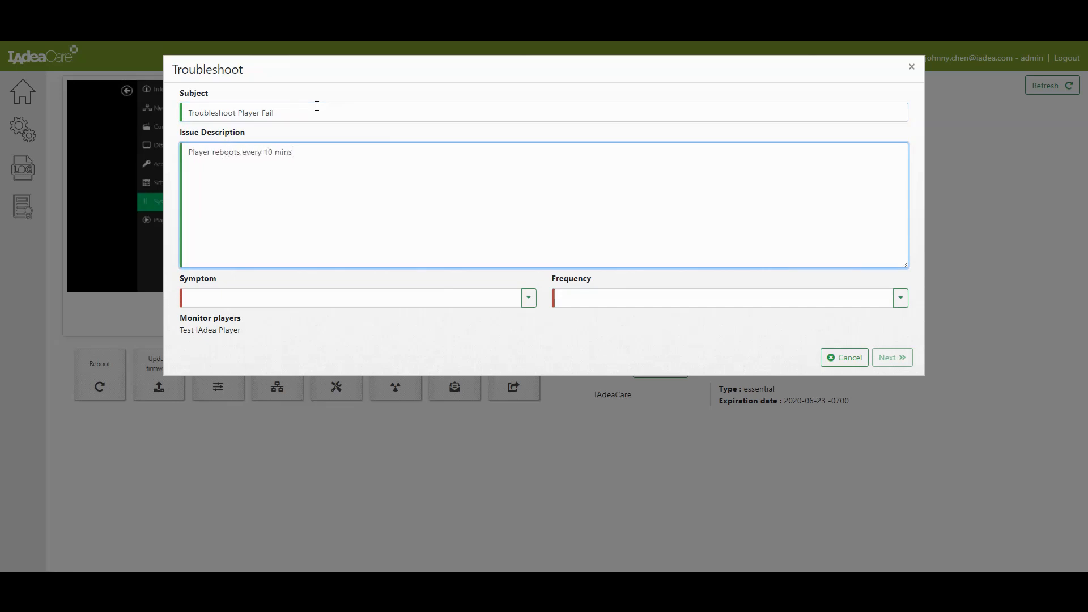
Set symptom to 'constantly reboot' and frequency to 'every hour', then show the summary.
left_click(524, 302)
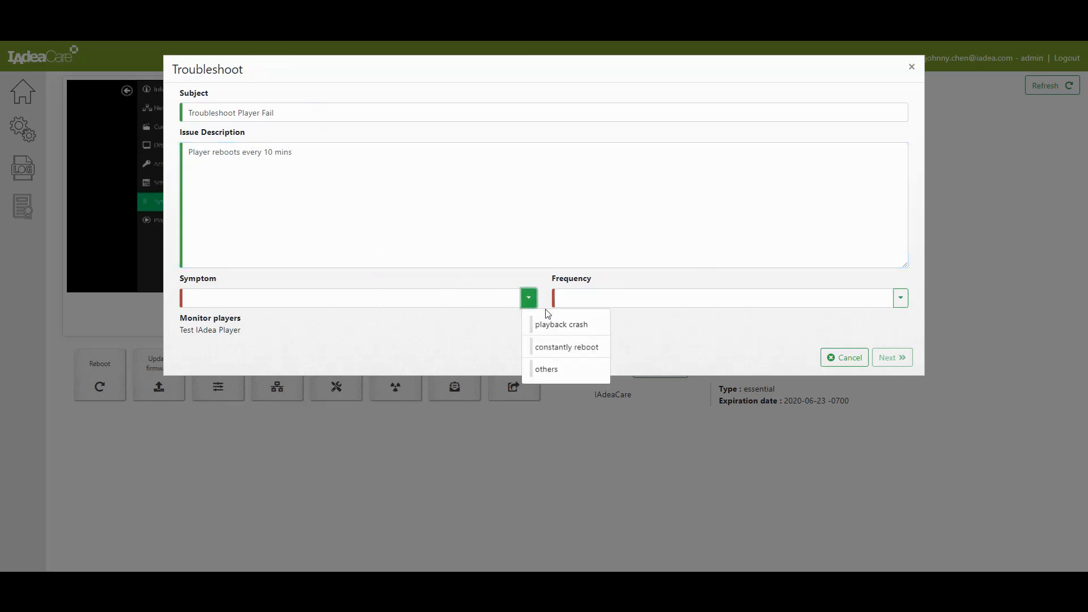
left_click(574, 353)
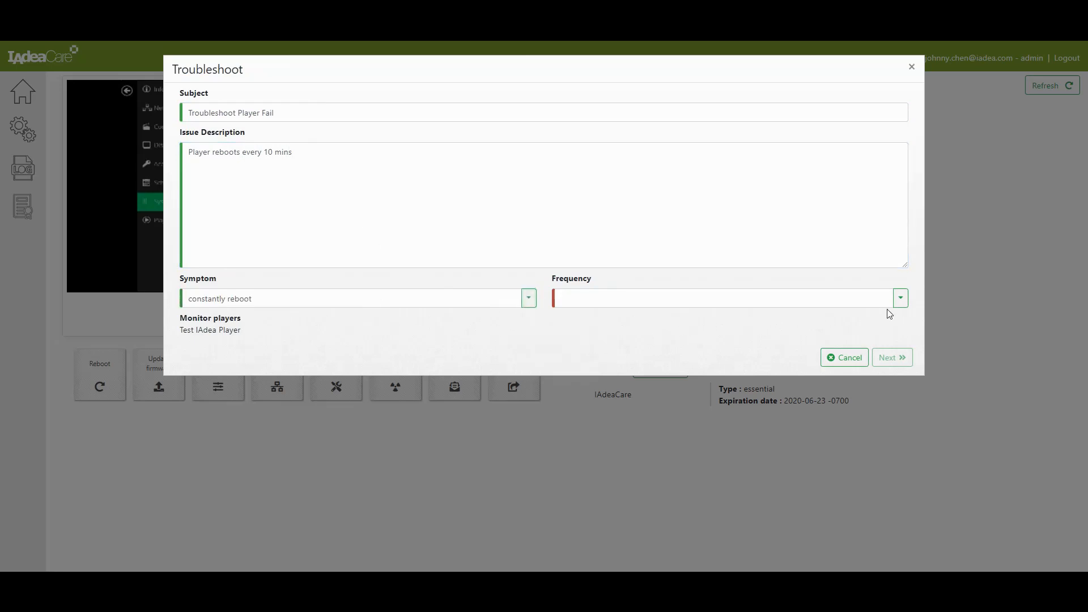
left_click(900, 297)
left_click(948, 322)
left_click(898, 359)
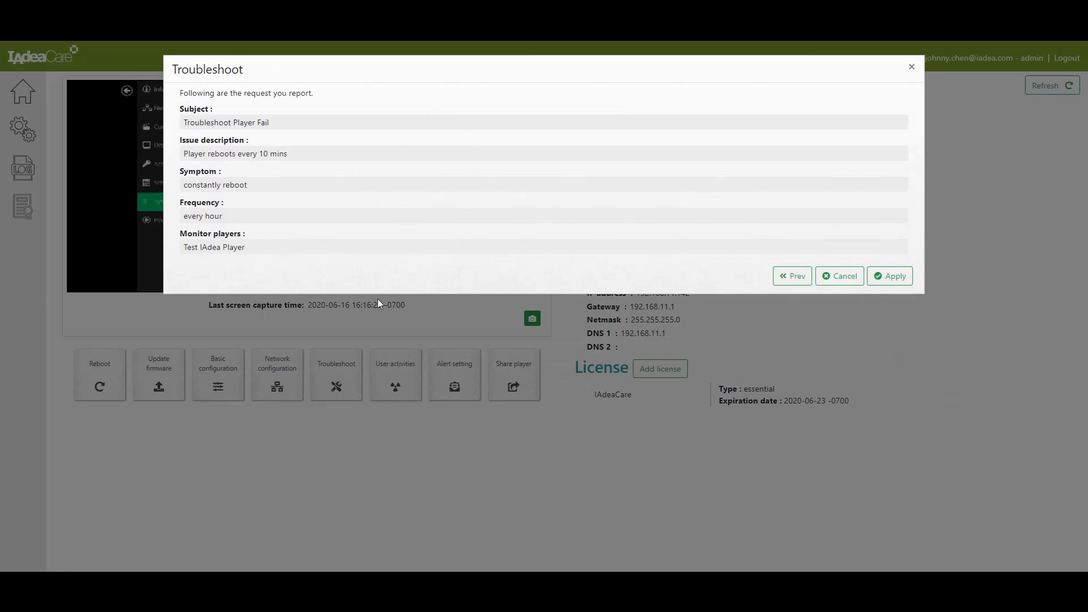
Apply the troubleshoot summary and close the success message.
left_click(891, 277)
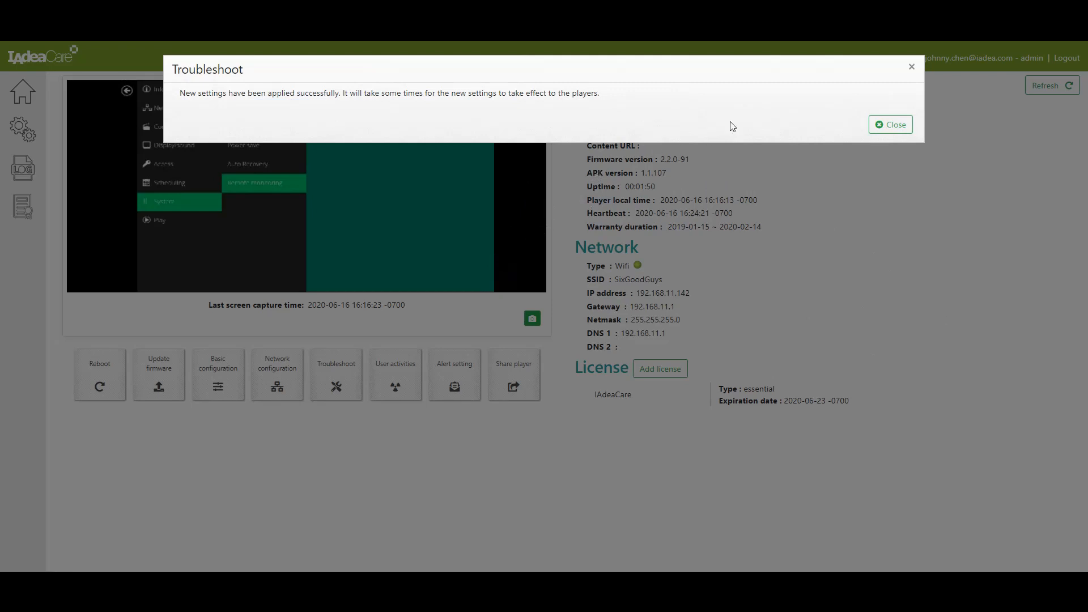
left_click(886, 125)
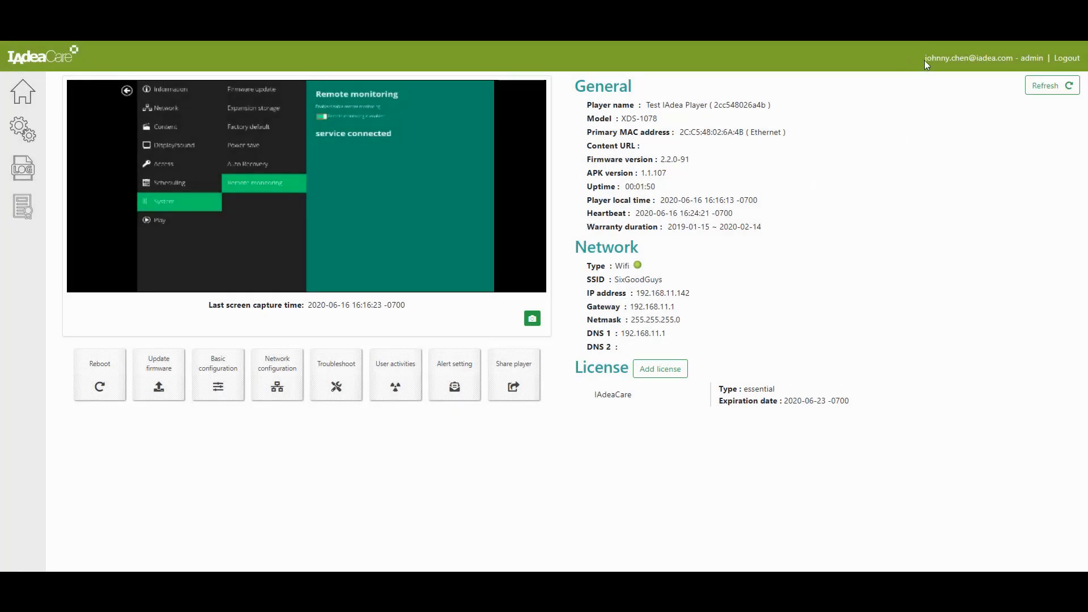
Review User activities: Troubleshoot in progress, Reboot and Reload license finished.
left_click(408, 397)
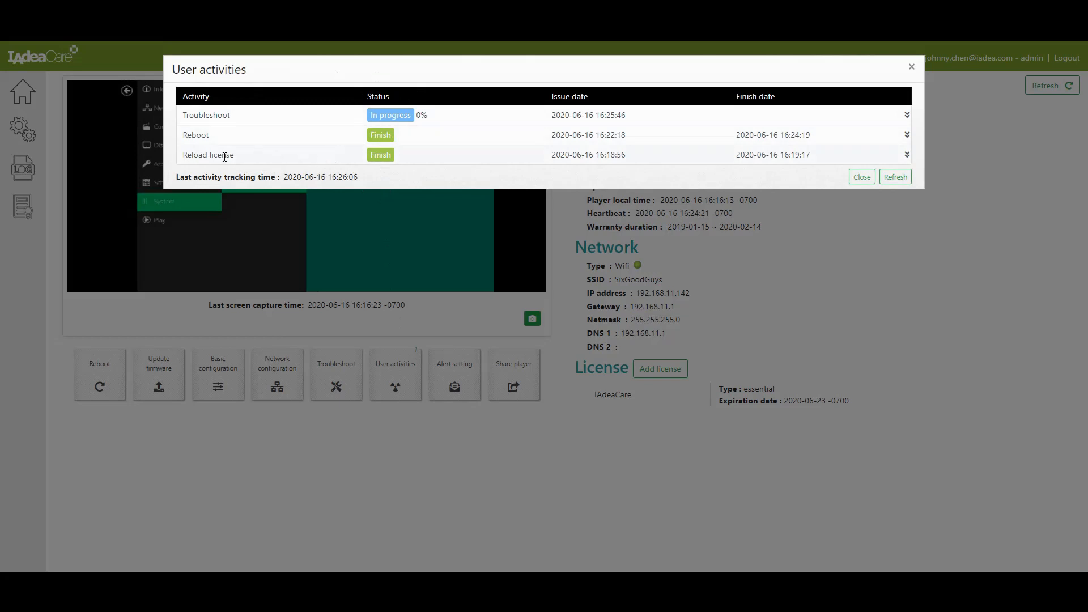
mouse_move(214, 154)
left_click(874, 181)
left_click(465, 396)
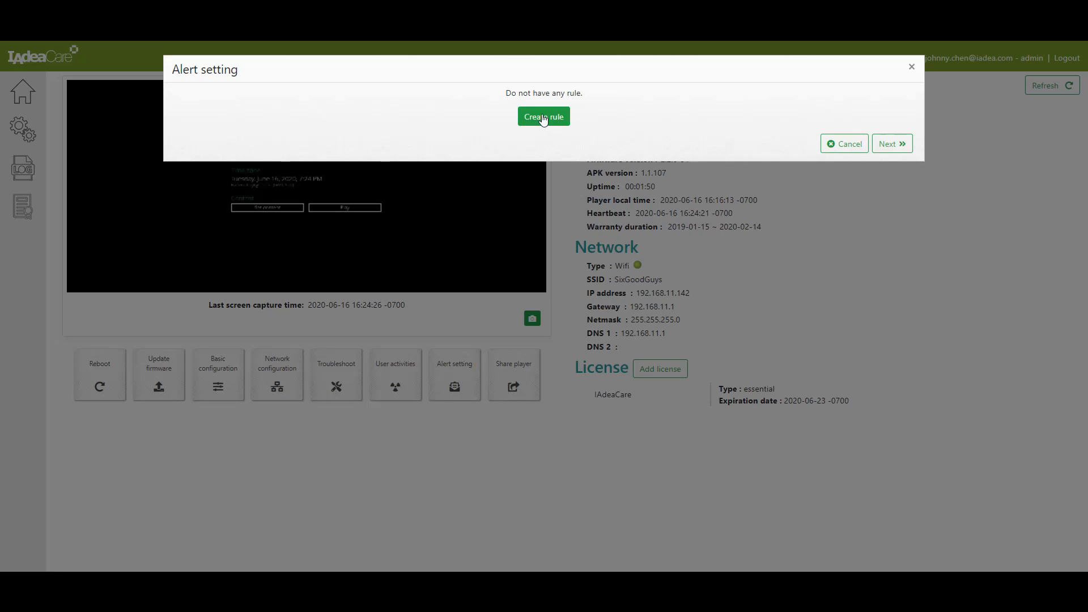
Cancel Alert setting with no rule added and open Share player.
left_click(838, 144)
left_click(518, 379)
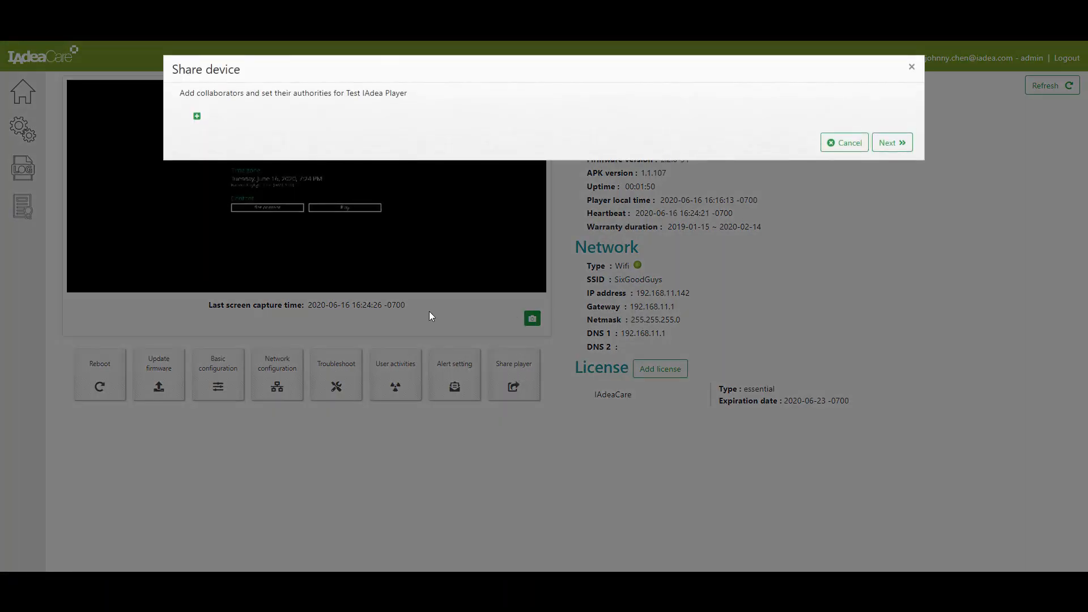
Add a collaborator's e-mail, try Editor, Viewer and Reset presets, then grant only Basic config.
left_click(197, 117)
left_click(312, 121)
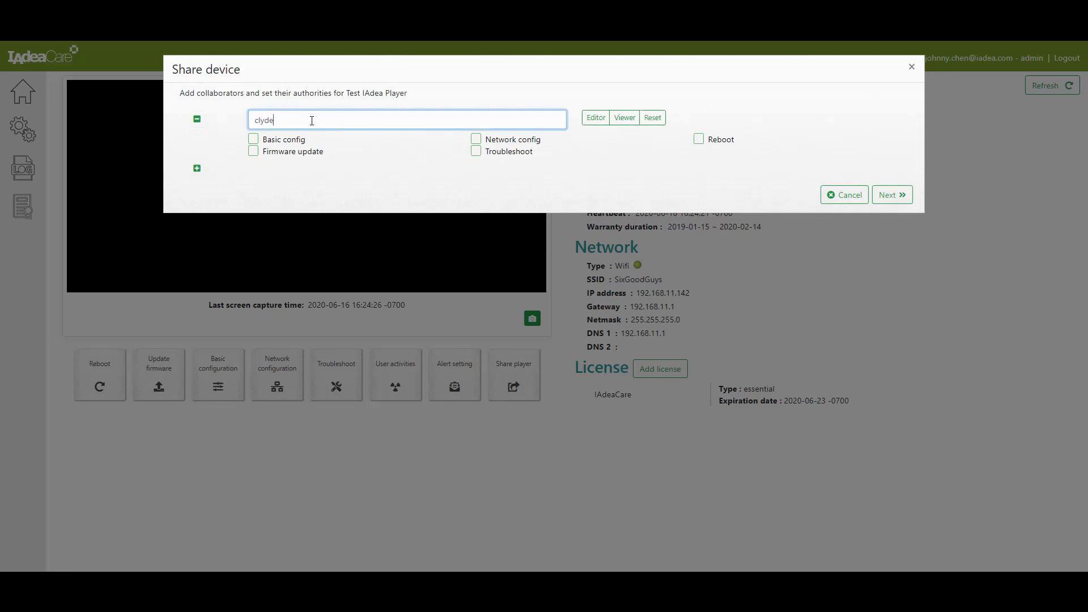
left_click(594, 117)
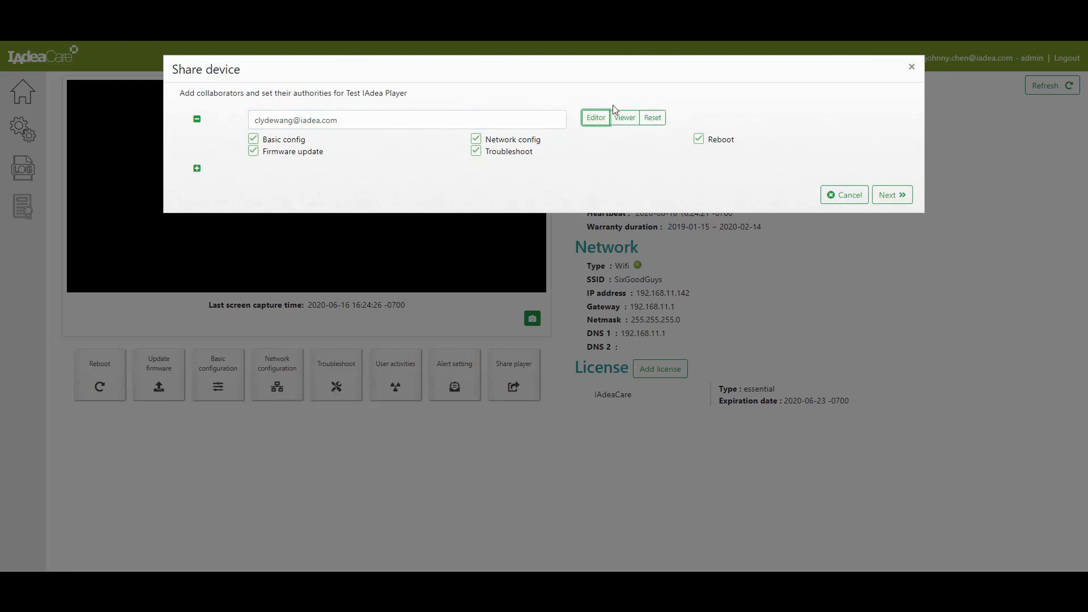
left_click(625, 118)
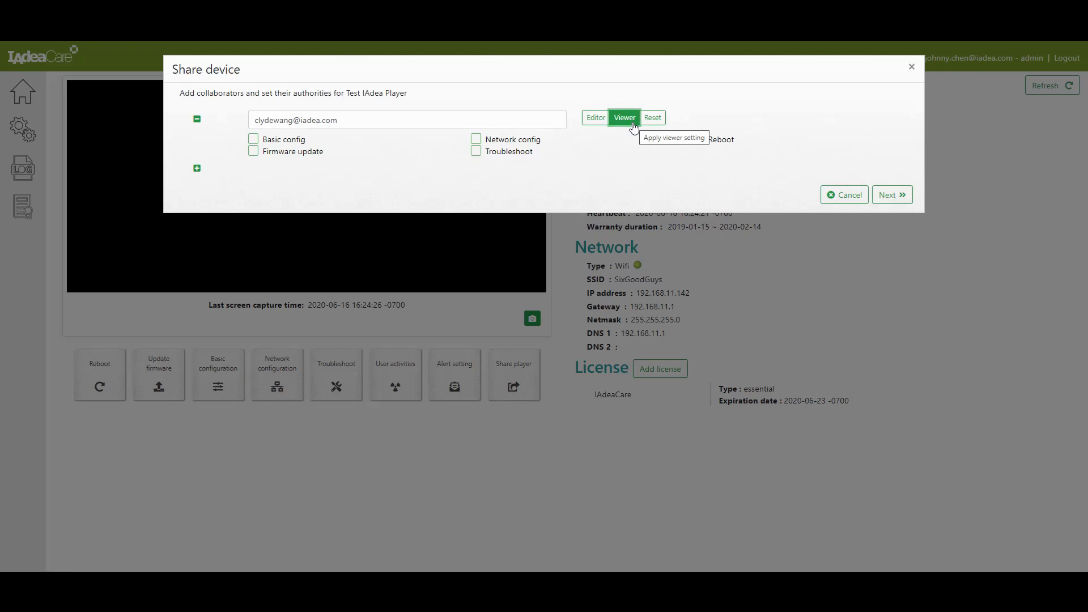
left_click(652, 117)
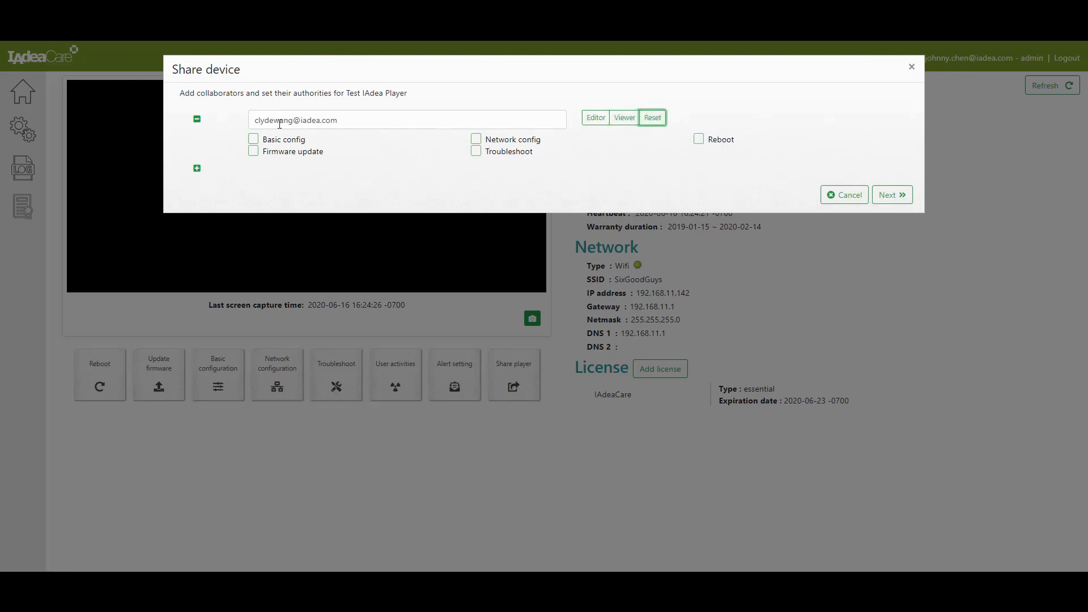
left_click(272, 141)
left_click(907, 201)
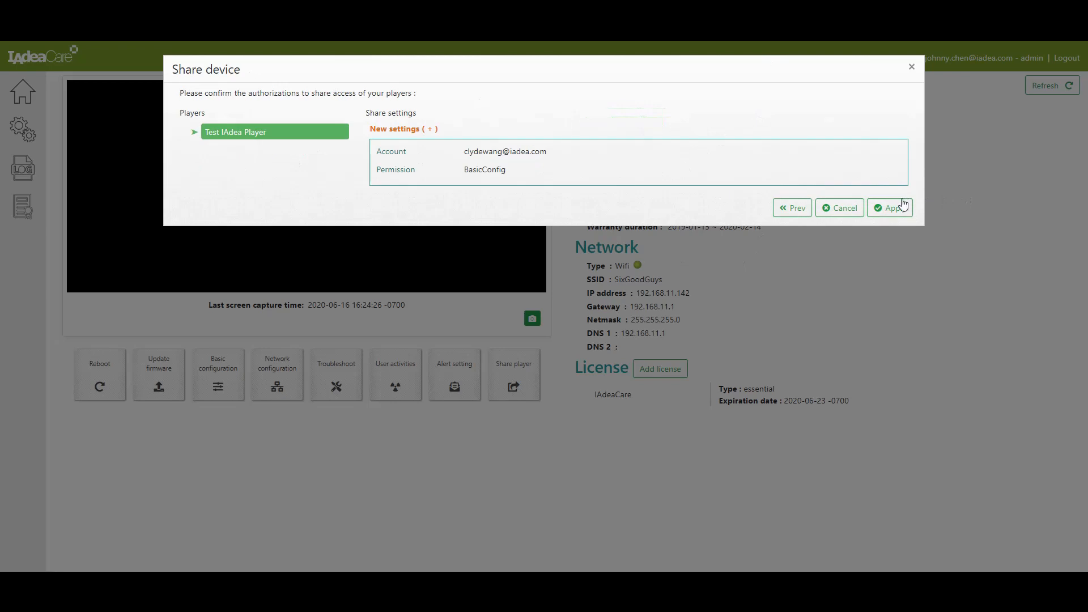
Apply the share, close the invalid-accounts error, then return via the license page to Home.
left_click(895, 207)
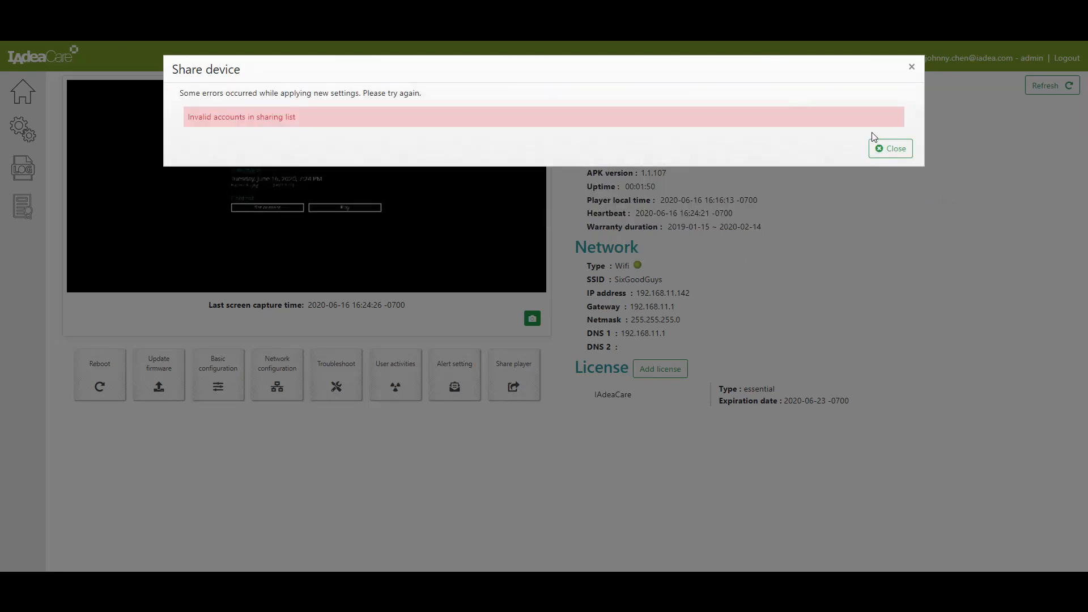
left_click(891, 149)
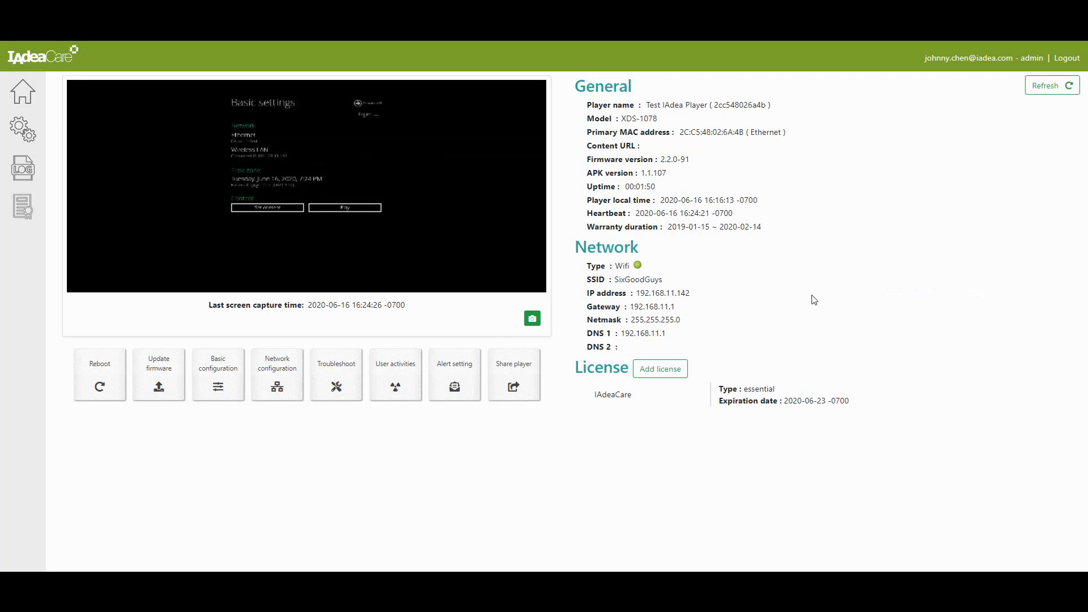
left_click(664, 382)
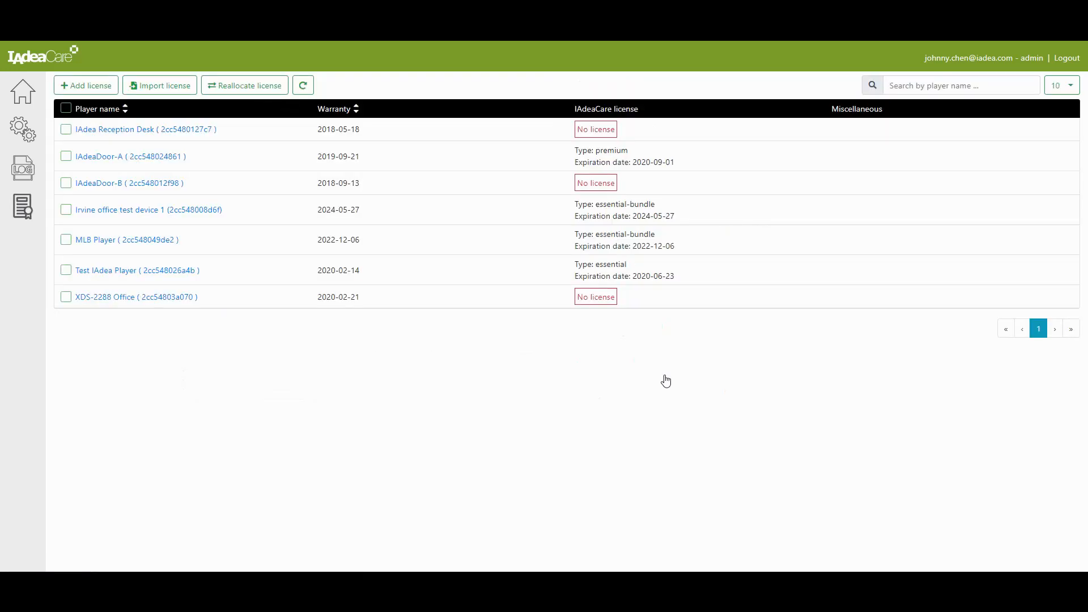
left_click(22, 92)
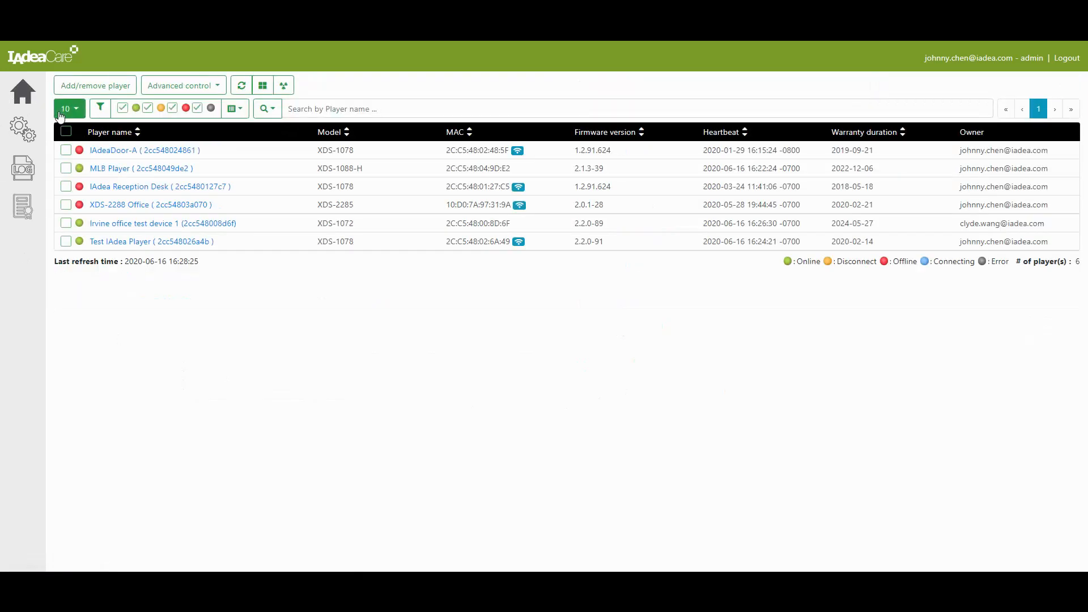